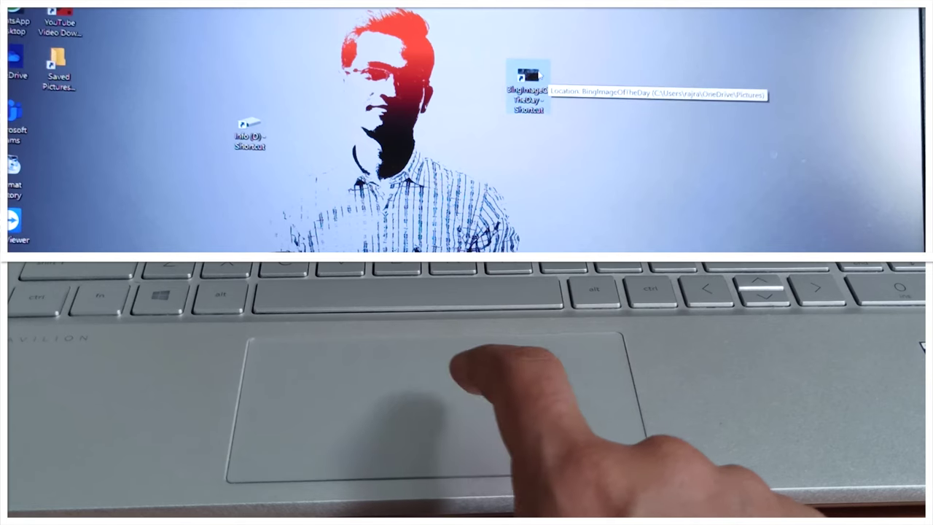
# Select and open the BingImageOfTheDay shortcut on the desktop, and bring up the shortcut's context menu.
pyautogui.click(538, 77)
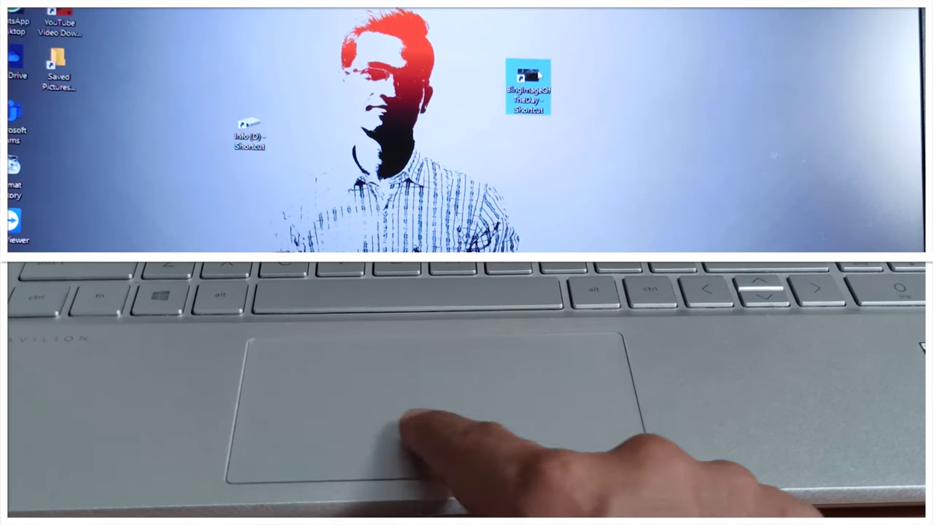
pyautogui.click(561, 80)
pyautogui.moveTo(527, 81)
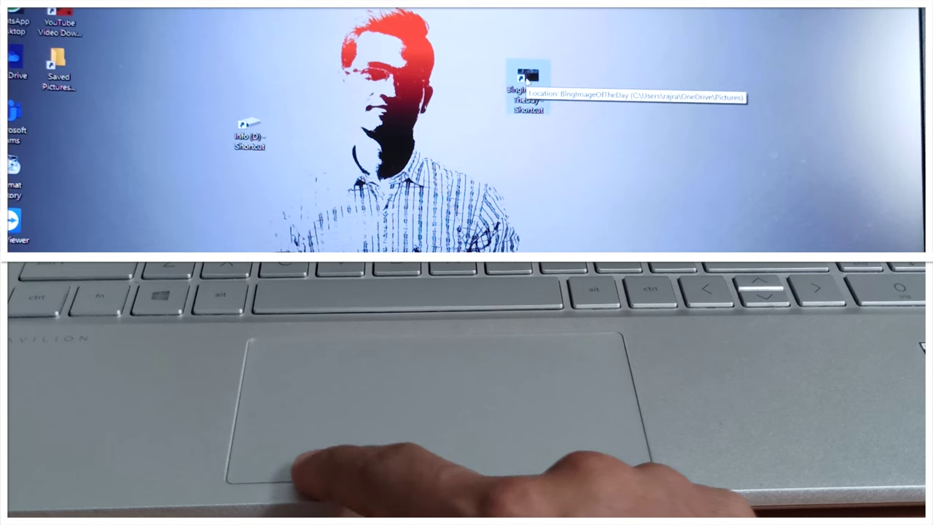
pyautogui.doubleClick(527, 82)
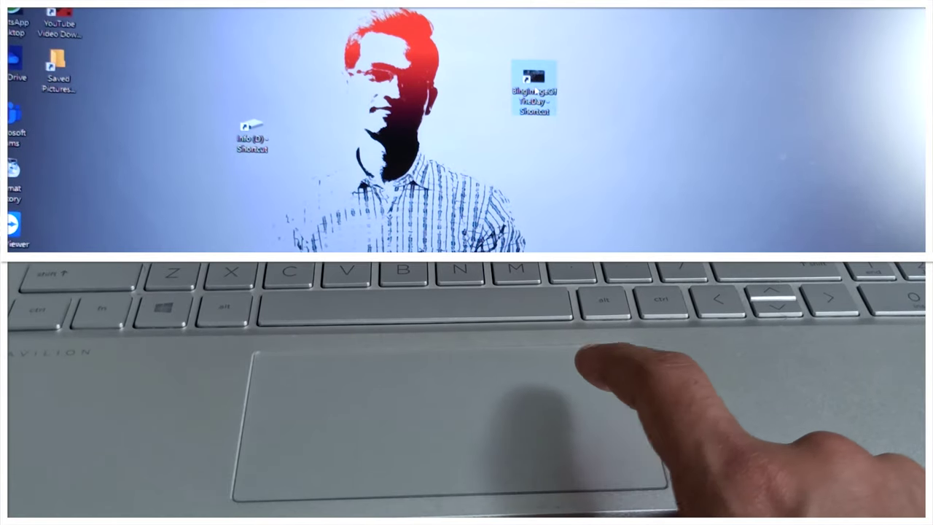
pyautogui.click(536, 91)
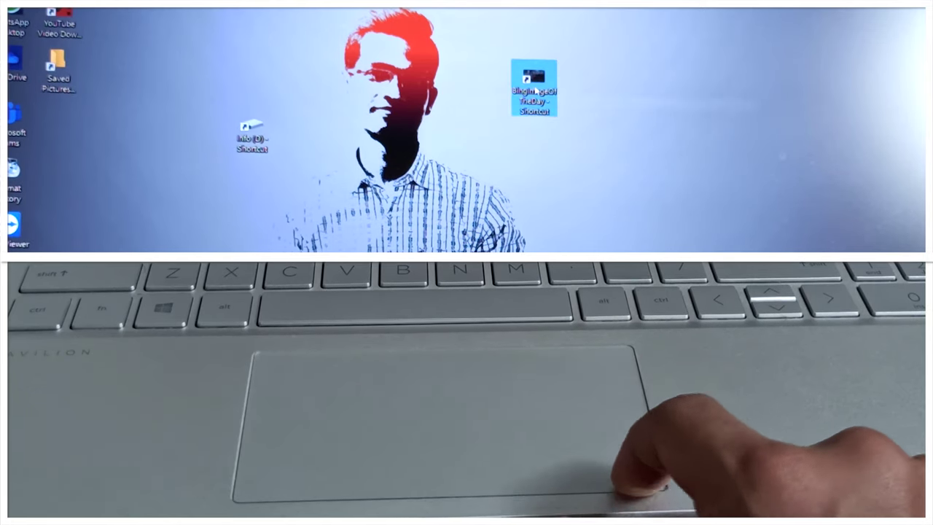
pyautogui.rightClick(536, 91)
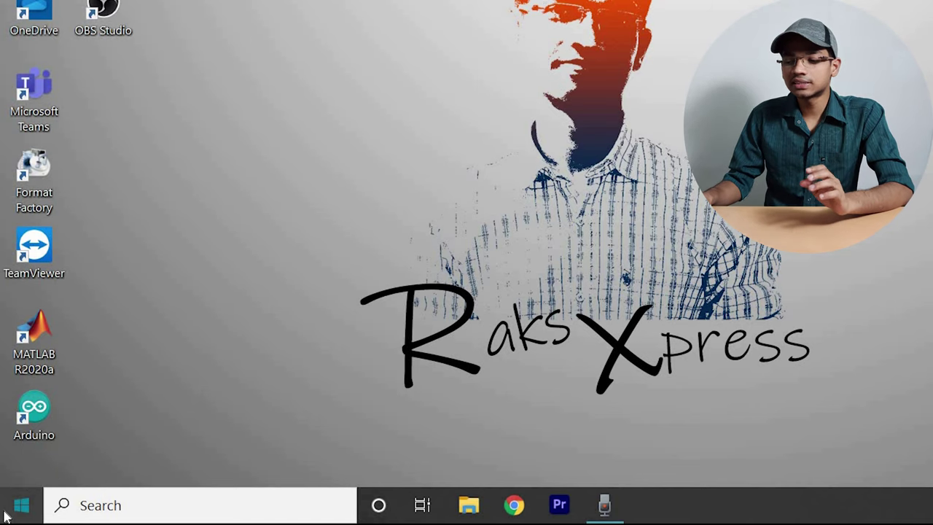
# Look over the Start menu's app list and tiles, and close it.
pyautogui.click(8, 514)
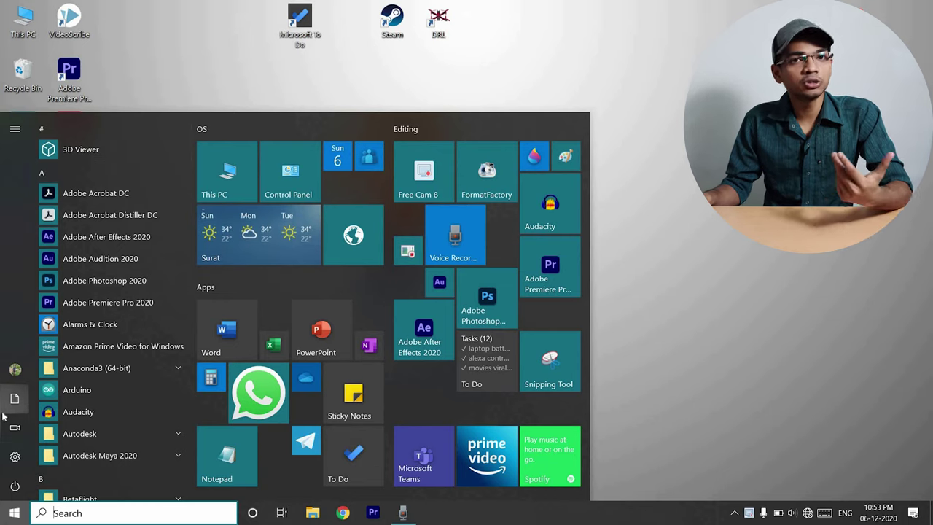
pyautogui.moveTo(4, 416)
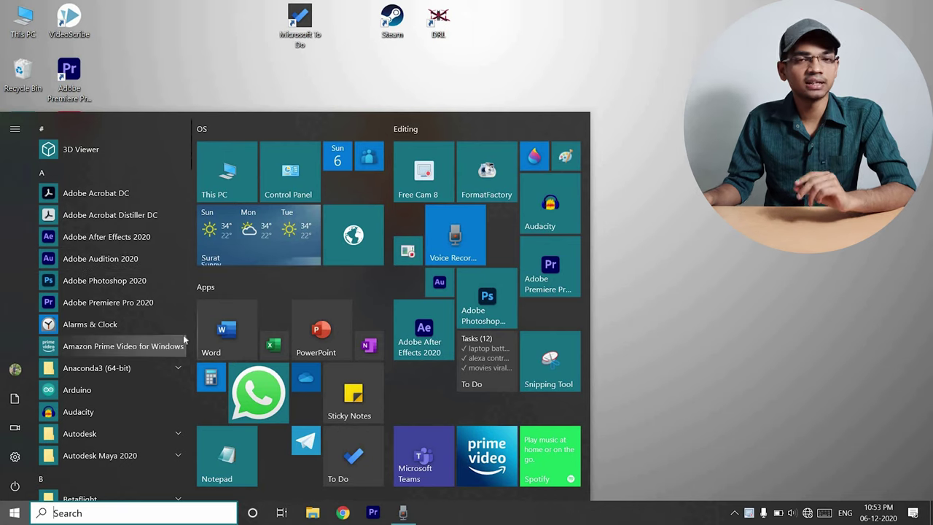
pyautogui.press('Escape')
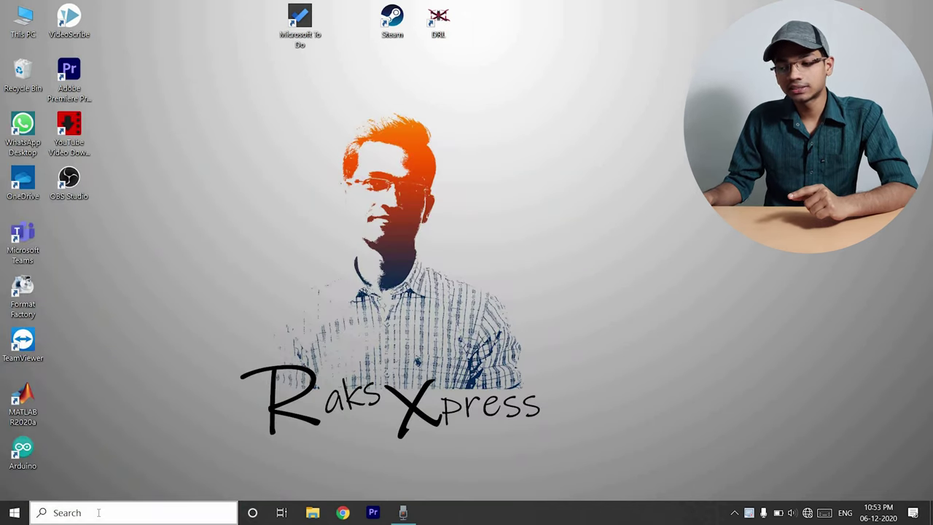
# View the Windows search pane and the Cortana window, closing each one.
pyautogui.click(99, 514)
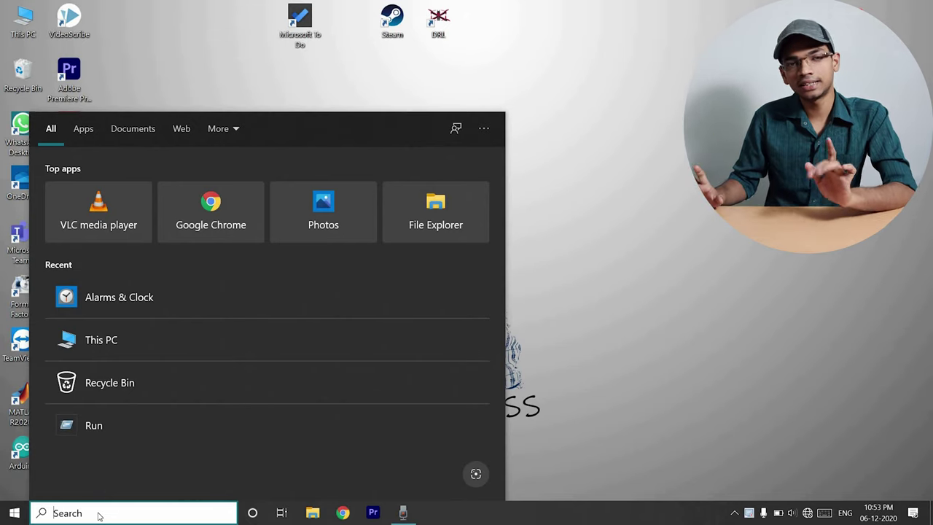
pyautogui.press('Escape')
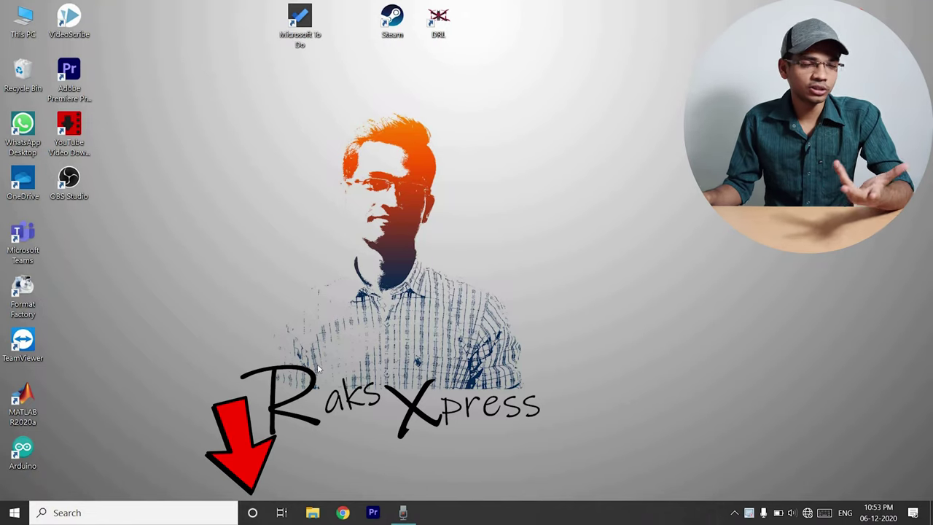
pyautogui.click(252, 512)
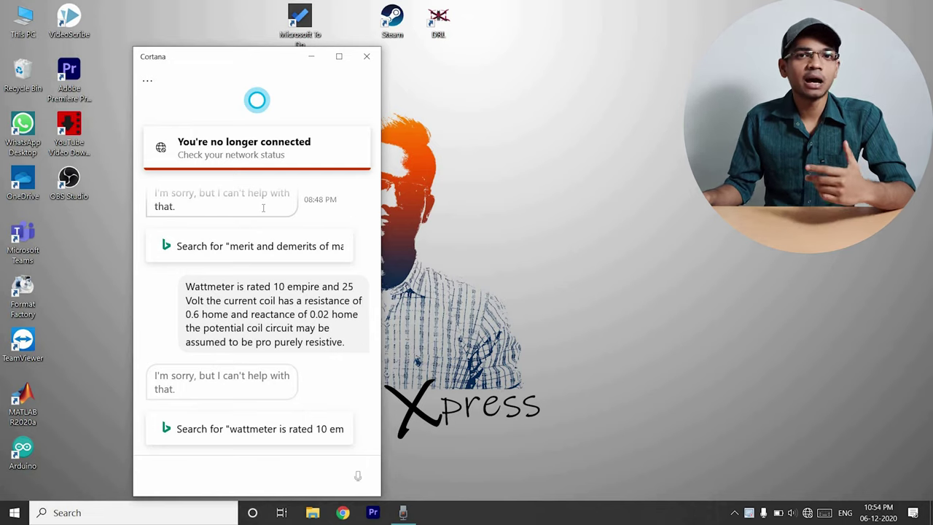
pyautogui.click(252, 513)
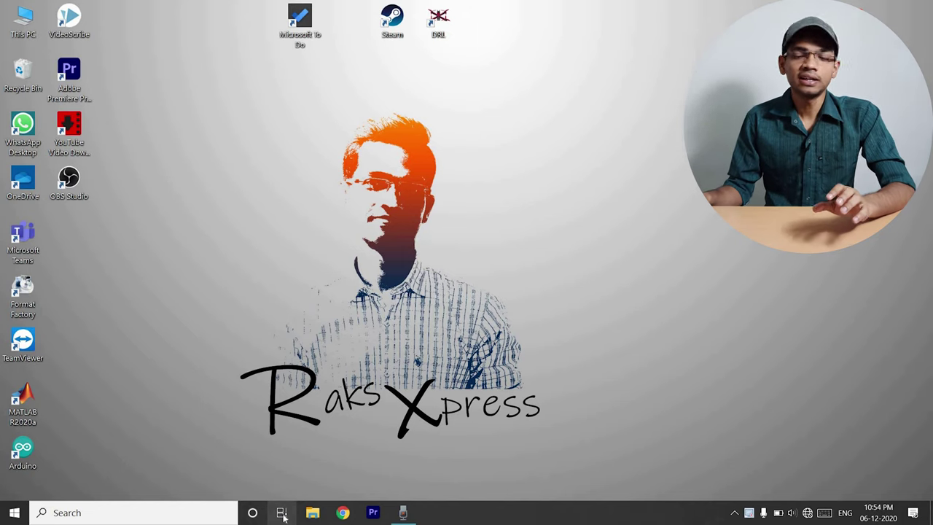
# Look at the desktops and open windows in Task View, and preview the running Voice Recorder window.
pyautogui.click(282, 513)
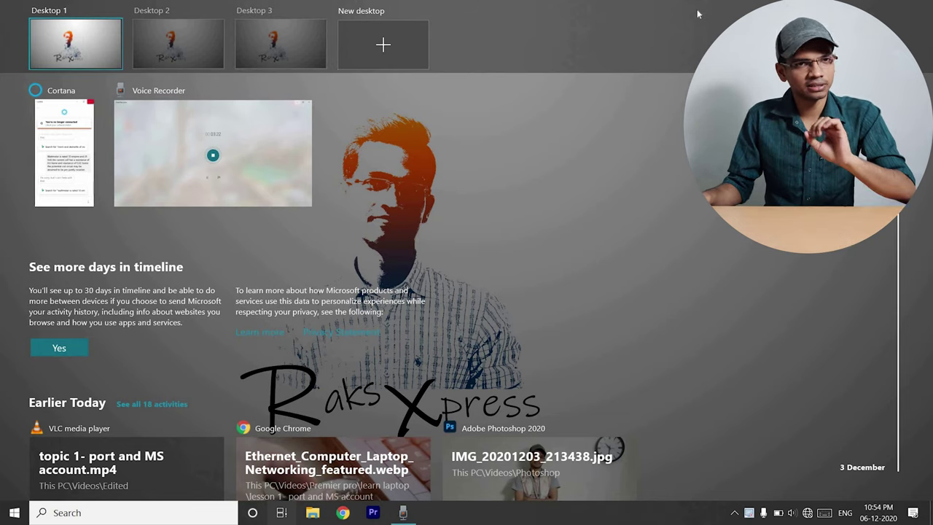
pyautogui.click(652, 115)
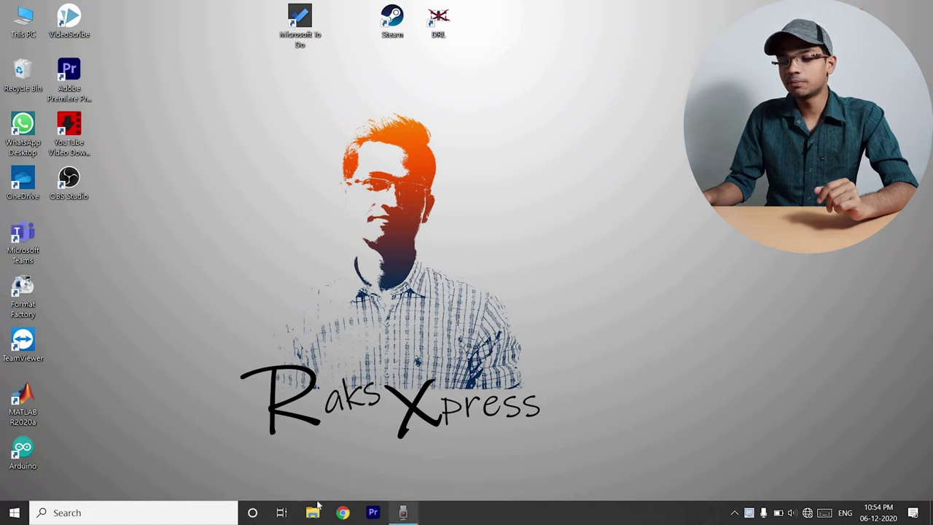
pyautogui.moveTo(403, 514)
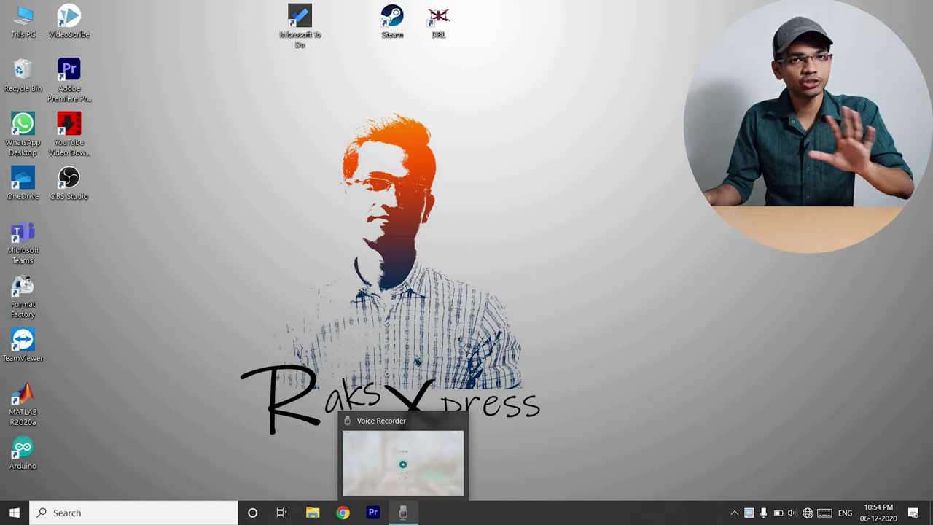
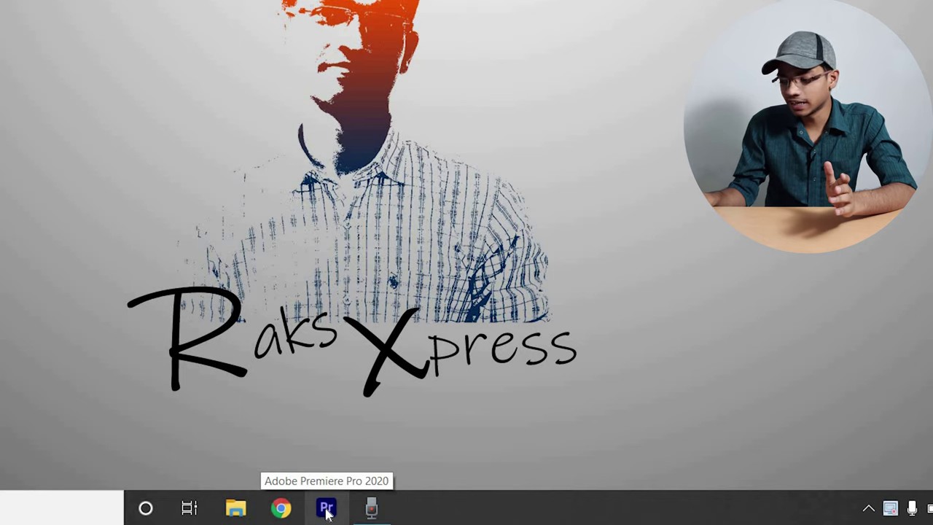
# Unpin Adobe Premiere Pro 2020 from the taskbar and delete the OBS Studio shortcut from the desktop.
pyautogui.rightClick(327, 510)
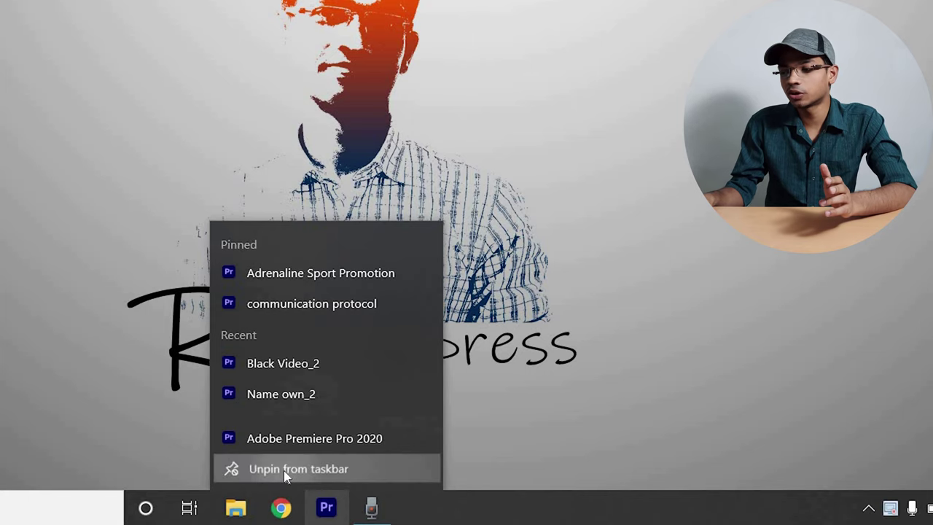
pyautogui.click(284, 469)
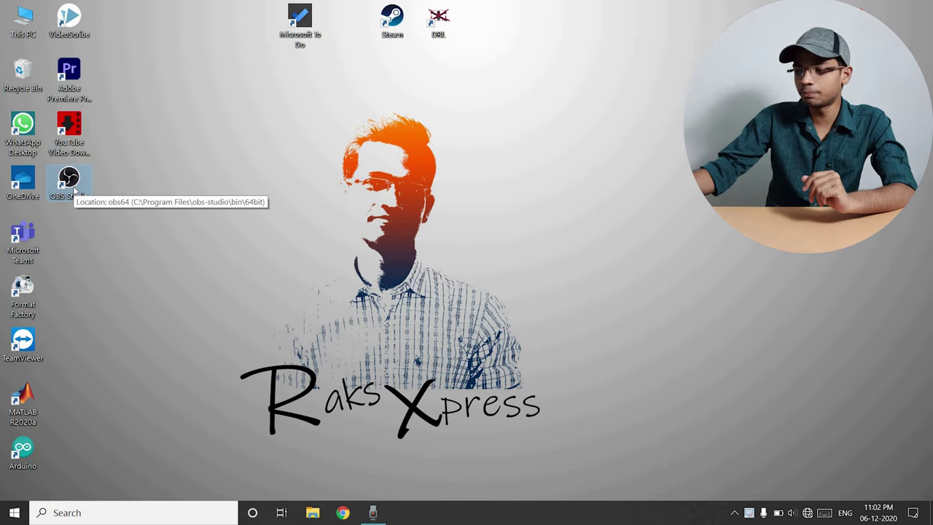
pyautogui.press('Delete')
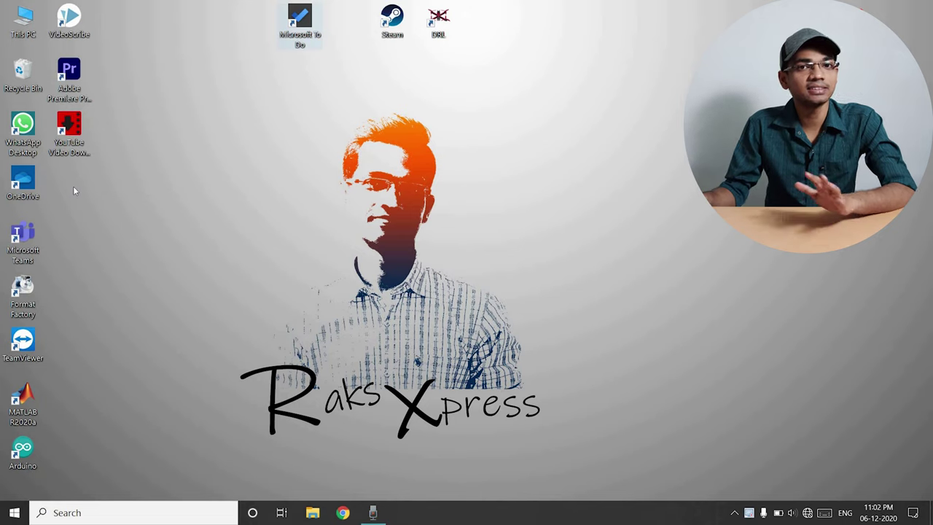
pyautogui.click(144, 338)
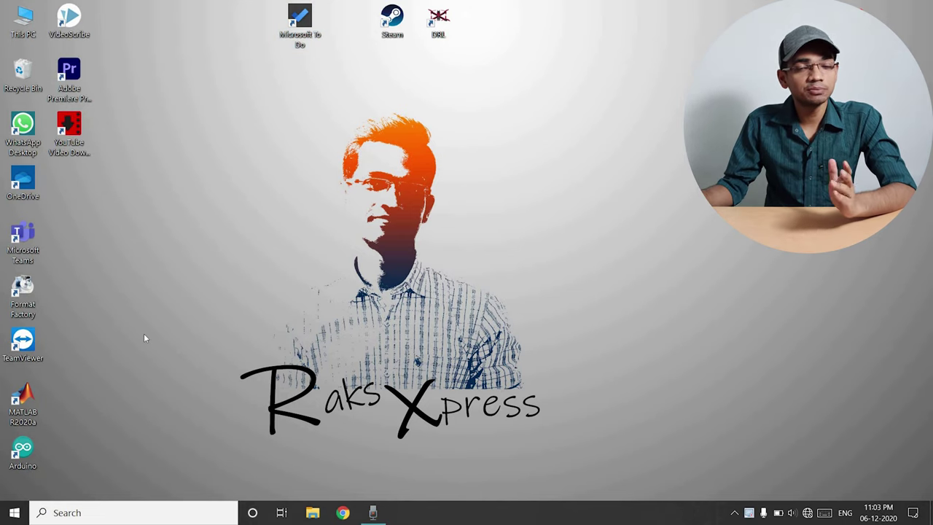
# Unpin the Spotify tile from the Start menu.
pyautogui.click(14, 512)
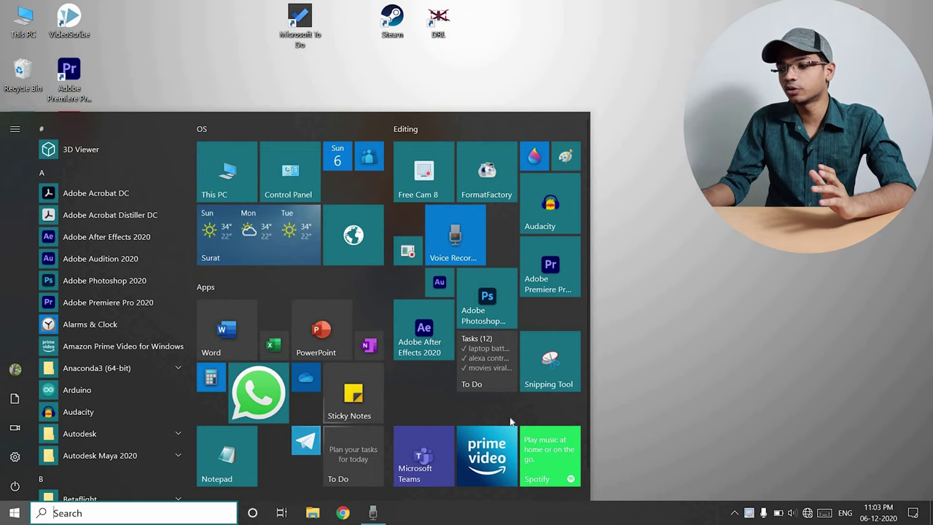
pyautogui.rightClick(554, 455)
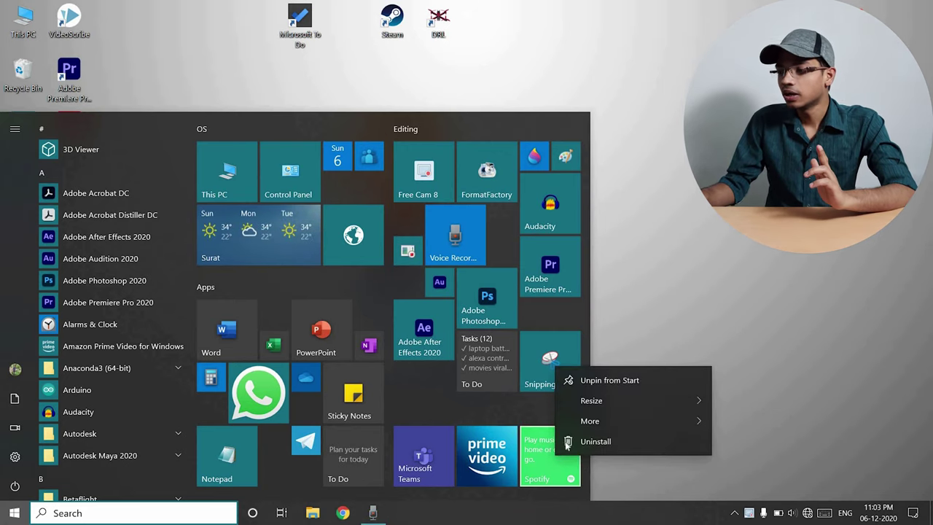
pyautogui.click(598, 380)
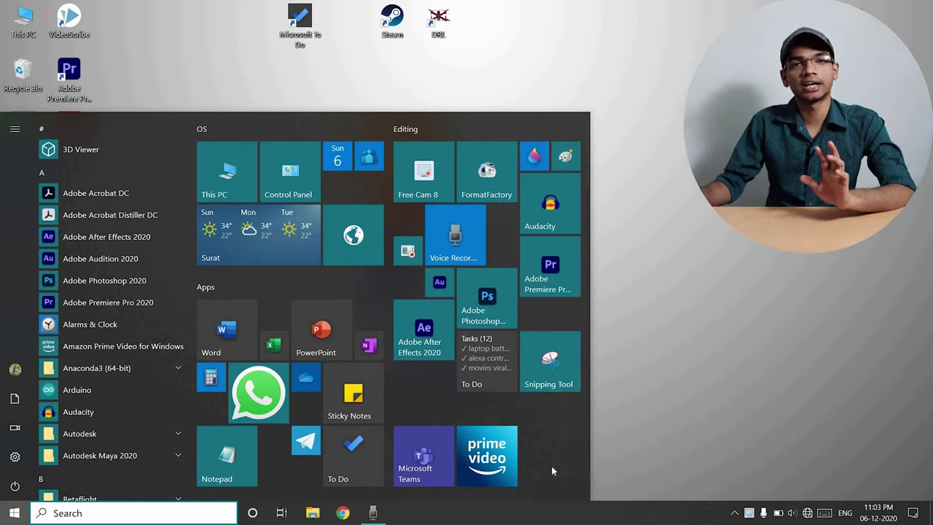
pyautogui.click(422, 78)
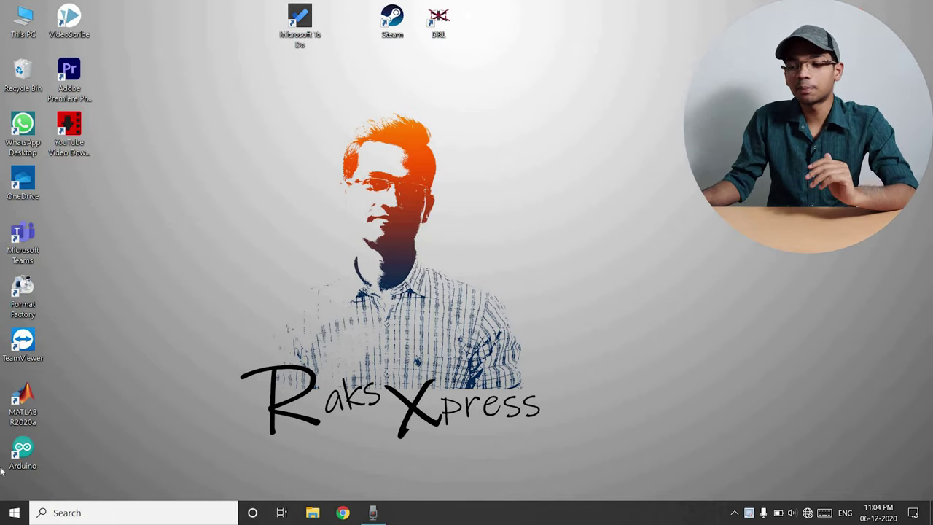
# Find Spotify in the Start menu's full app list and pin it to Start.
pyautogui.click(14, 512)
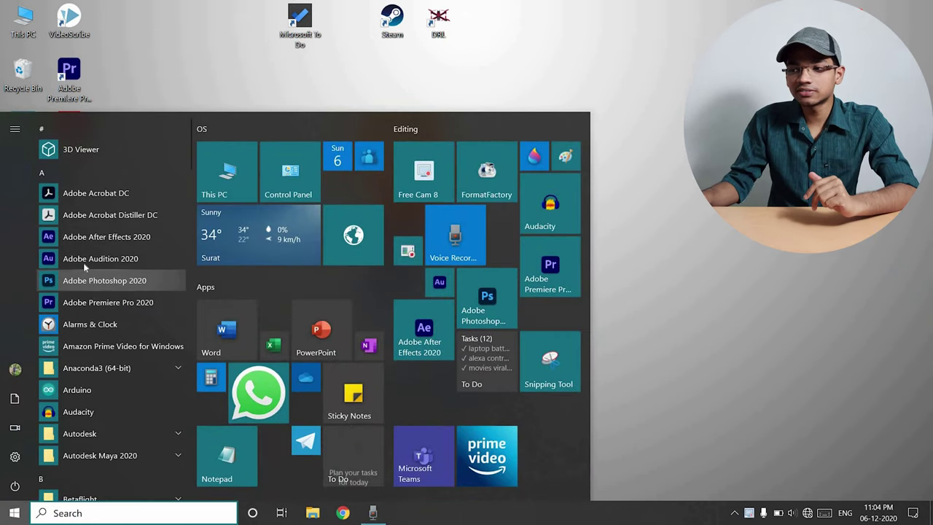
pyautogui.scroll(-15, 90, 455)
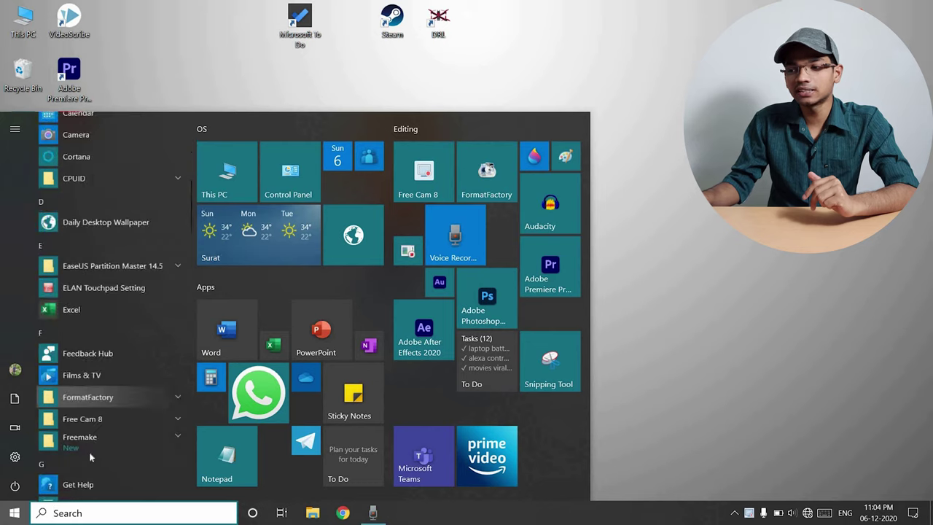
pyautogui.scroll(-10, 90, 457)
pyautogui.scroll(15, 90, 456)
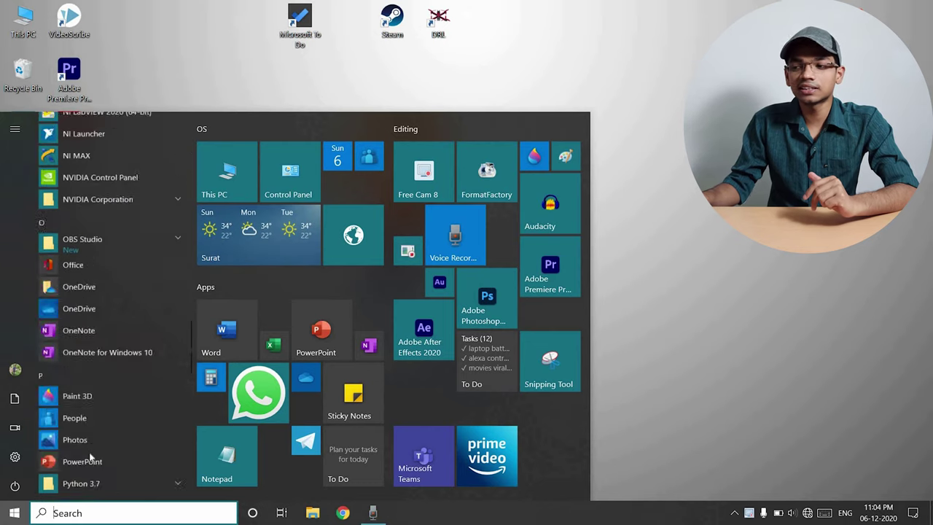
pyautogui.scroll(-10, 91, 456)
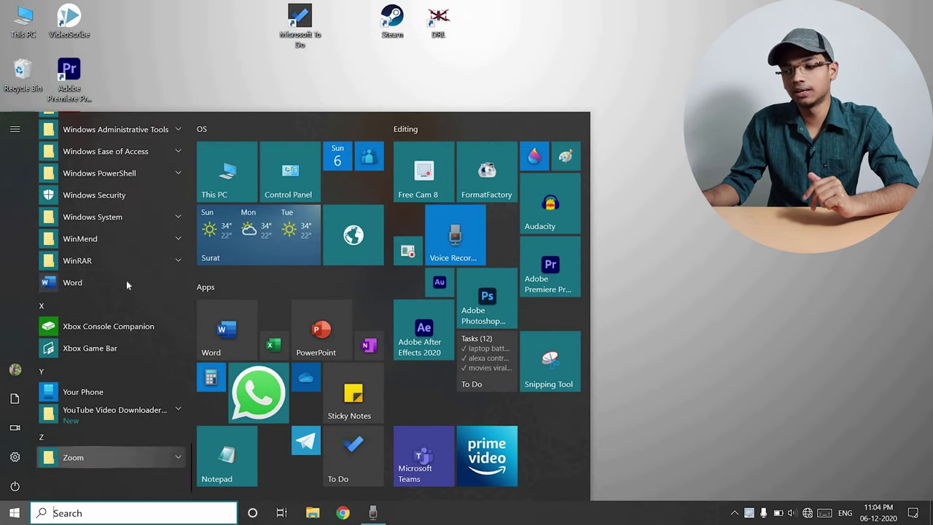
pyautogui.scroll(10, 126, 280)
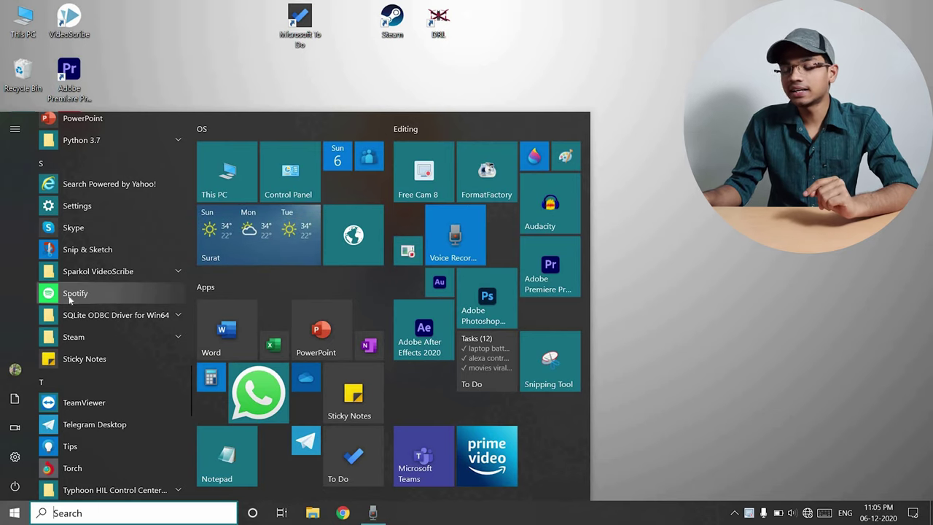
pyautogui.rightClick(70, 298)
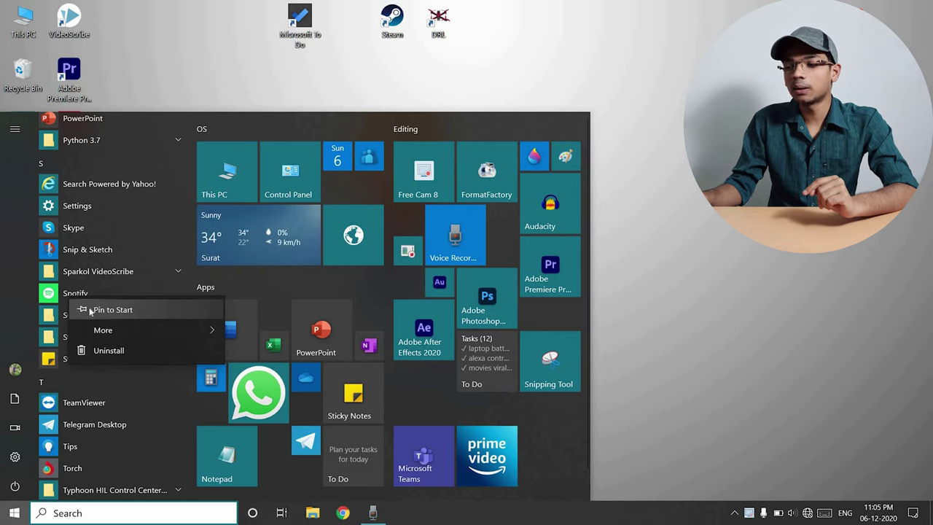
pyautogui.click(90, 311)
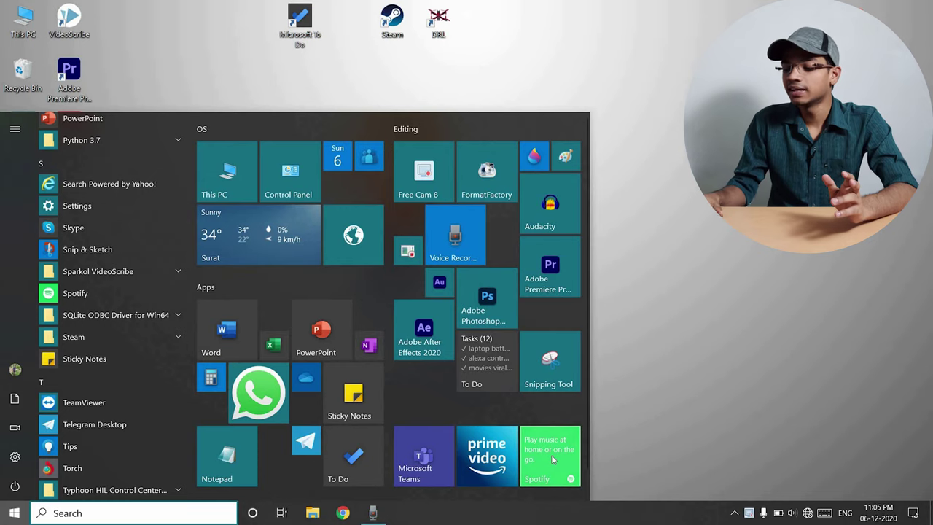
# Move the Spotify tile directly below the Adobe After Effects 2020 tile and close the Start menu.
pyautogui.moveTo(550, 454); pyautogui.dragTo(421, 376)
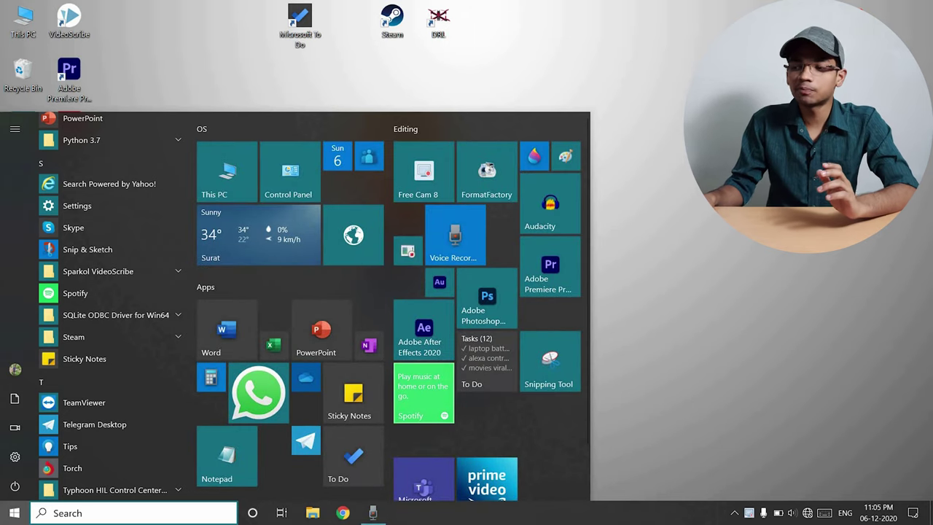
pyautogui.click(15, 512)
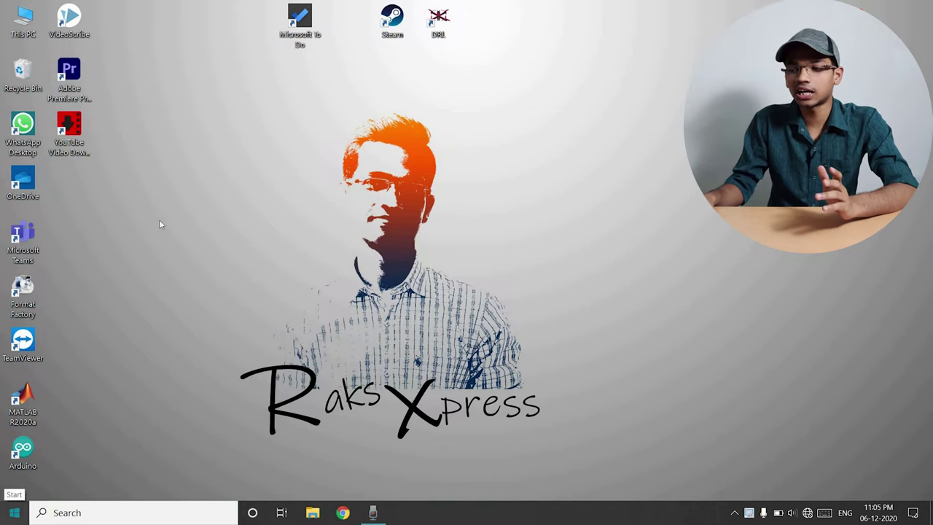
# Create a desktop shortcut for Alarms & Clock from the Start menu's app list.
pyautogui.press('super')
pyautogui.scroll(-4, 159, 244)
pyautogui.scroll(4, 158, 243)
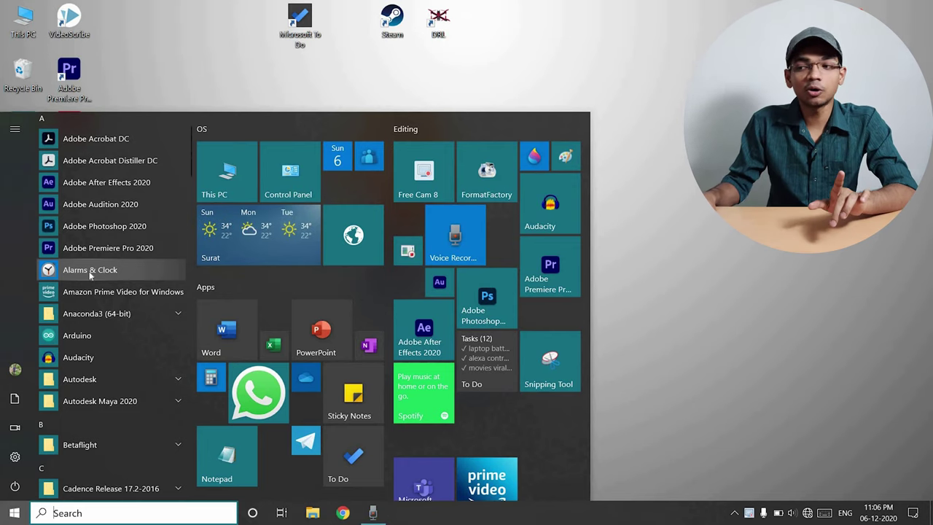
pyautogui.moveTo(90, 274); pyautogui.dragTo(168, 64)
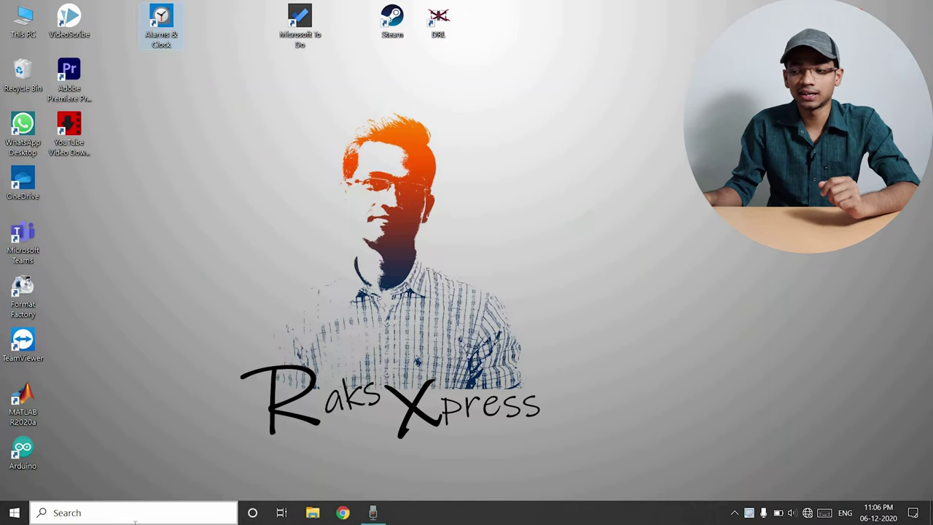
# Pin Adobe Premiere Pro 2020 to the taskbar from the Start menu and move its icon between File Explorer and Chrome.
pyautogui.click(15, 512)
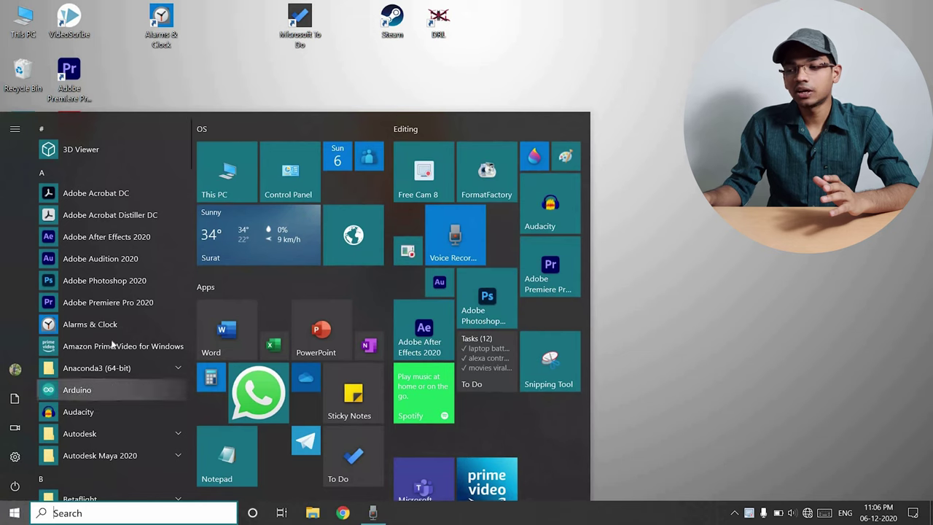
pyautogui.scroll(-2, 110, 338)
pyautogui.scroll(2, 111, 338)
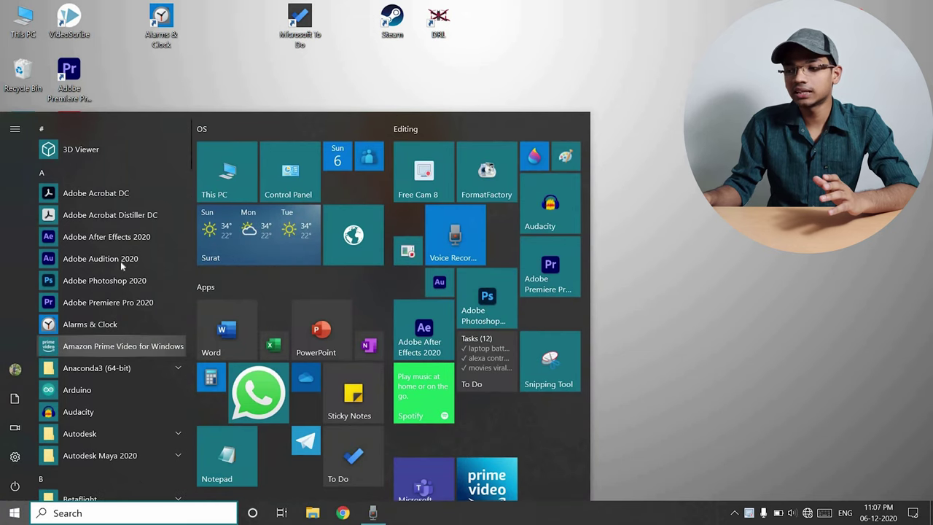
pyautogui.click(127, 301)
pyautogui.rightClick(128, 302)
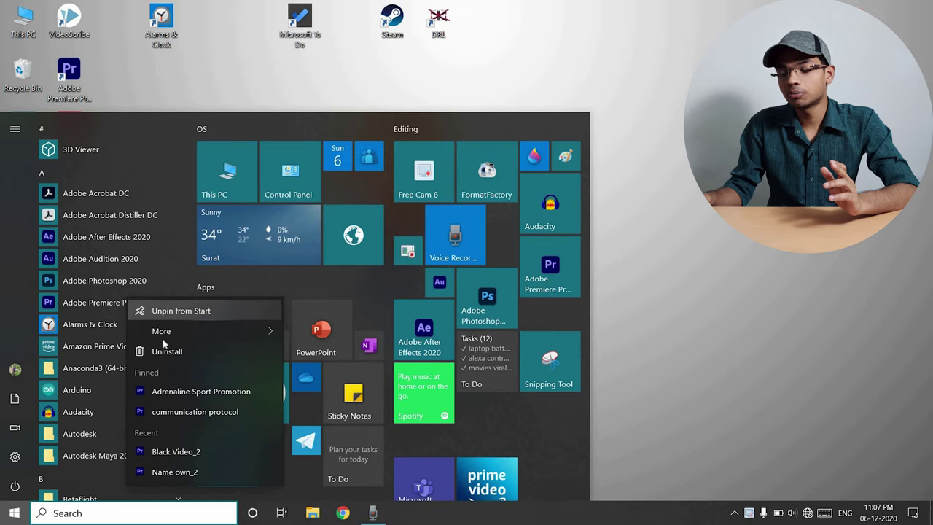
pyautogui.moveTo(192, 334)
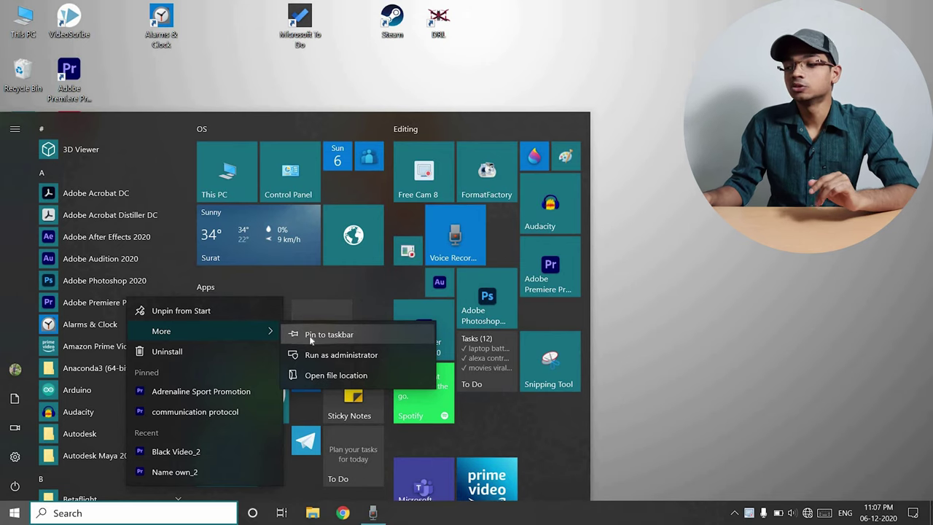
pyautogui.click(310, 338)
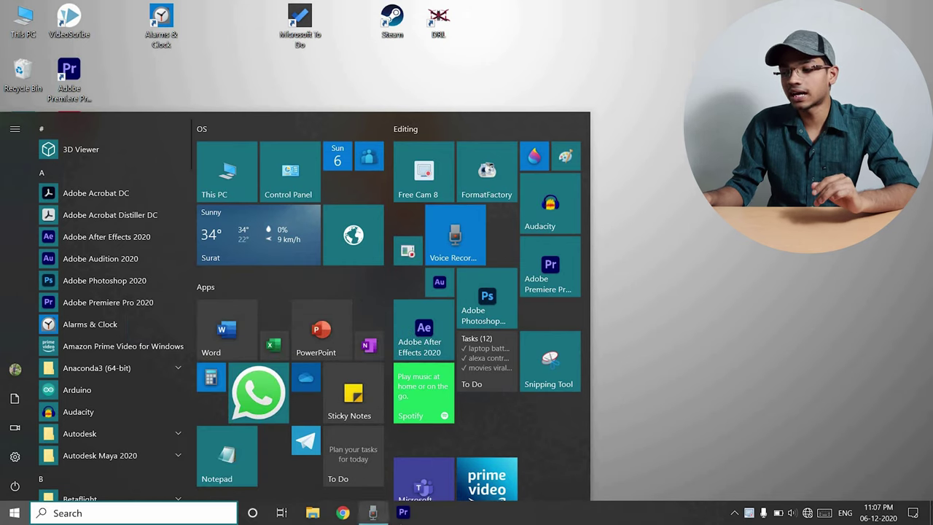
pyautogui.click(780, 381)
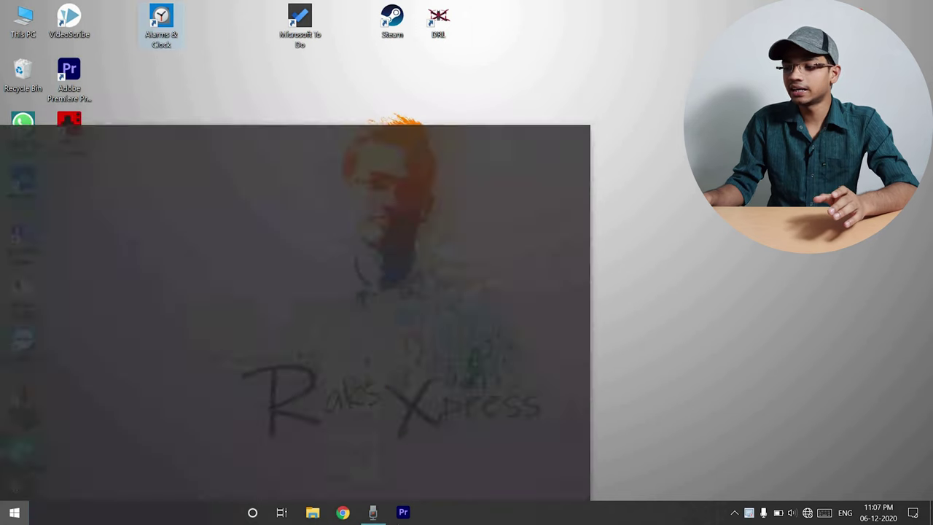
pyautogui.click(408, 514)
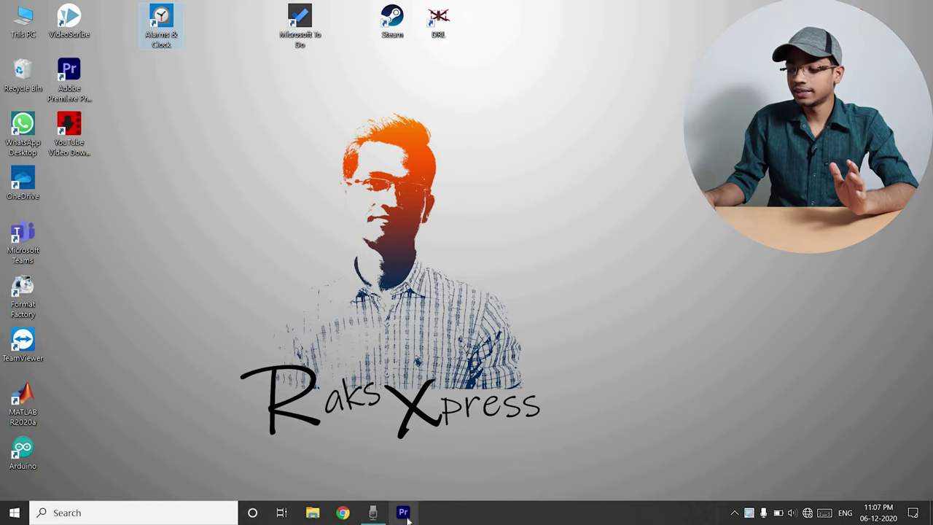
pyautogui.moveTo(382, 516); pyautogui.dragTo(346, 517)
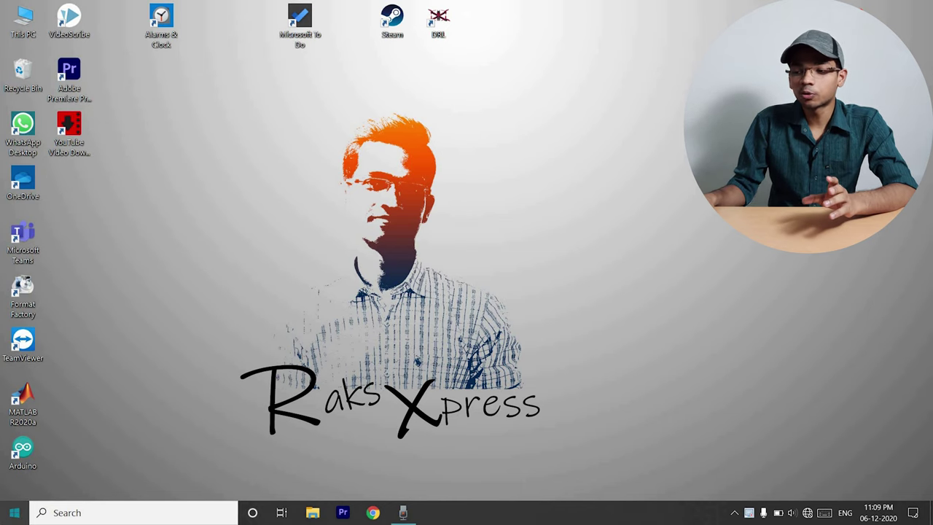
# Create a desktop shortcut for This PC from the Start menu's Windows System folder and move it to an empty spot further down.
pyautogui.click(14, 512)
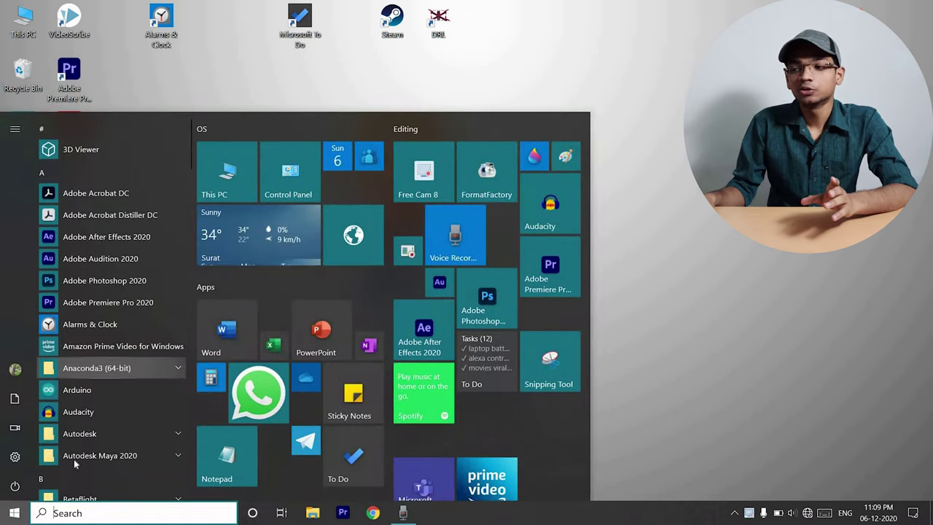
pyautogui.scroll(-10, 73, 459)
pyautogui.scroll(-12, 73, 461)
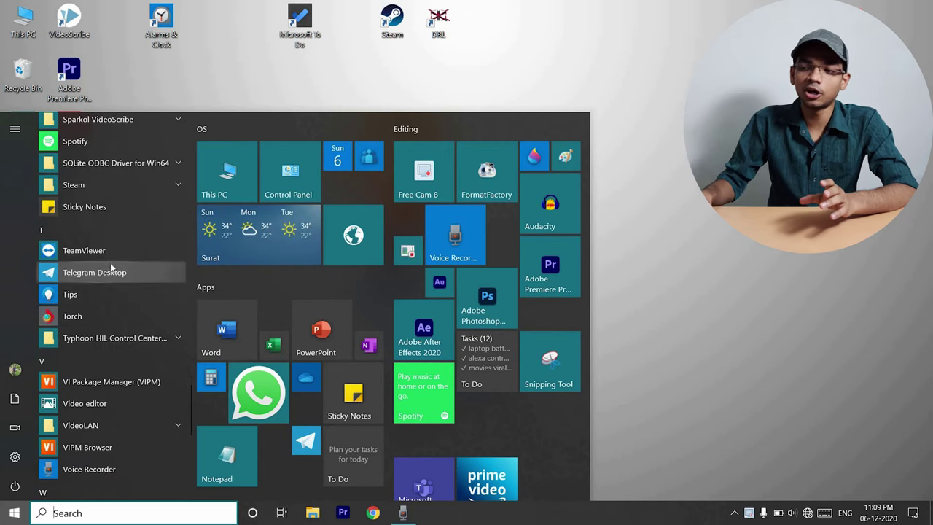
pyautogui.scroll(-6, 111, 270)
pyautogui.scroll(3, 111, 269)
pyautogui.scroll(-2, 111, 269)
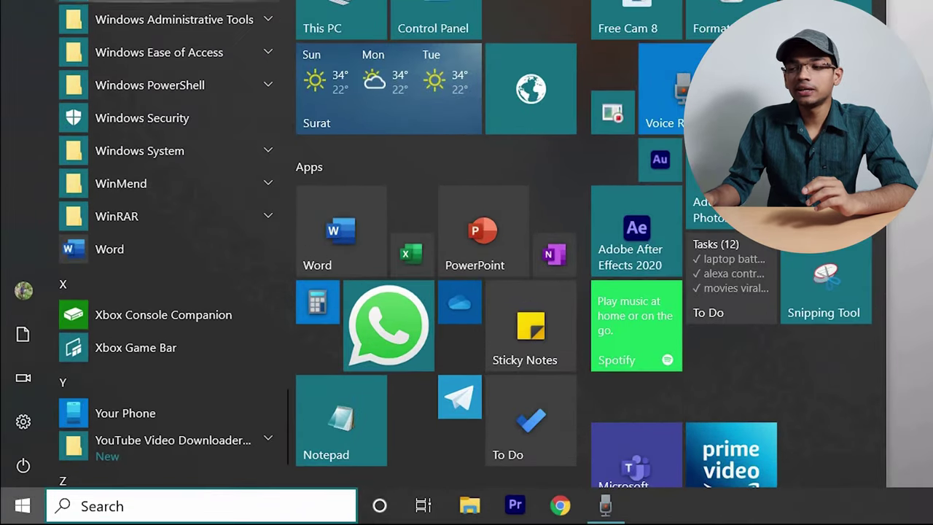
pyautogui.click(161, 157)
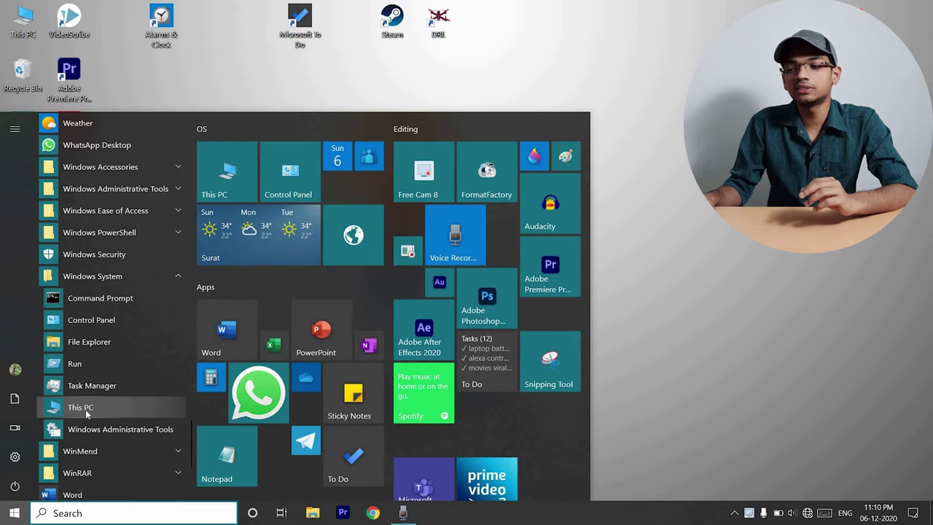
pyautogui.moveTo(85, 410); pyautogui.dragTo(213, 64)
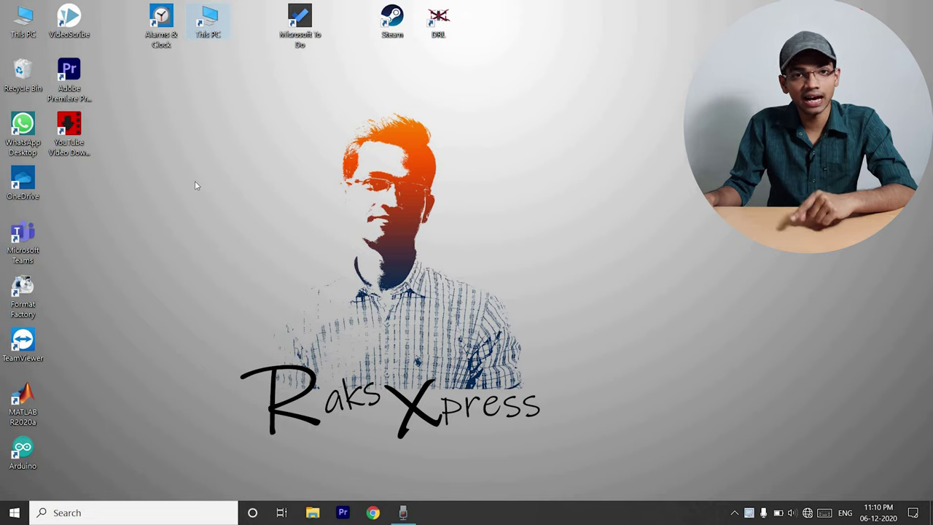
pyautogui.moveTo(203, 25); pyautogui.dragTo(194, 133)
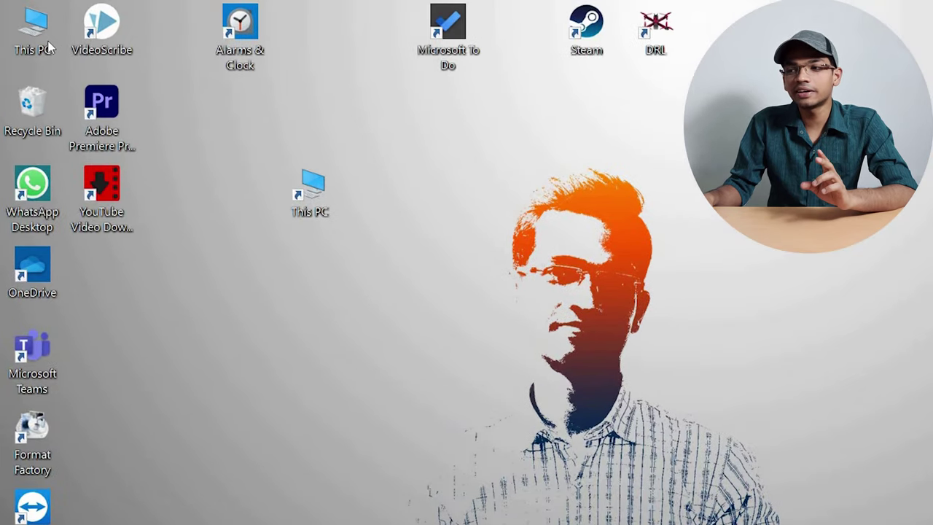
# Delete the This PC shortcut from the desktop, keeping the original This PC icon.
pyautogui.click(50, 42)
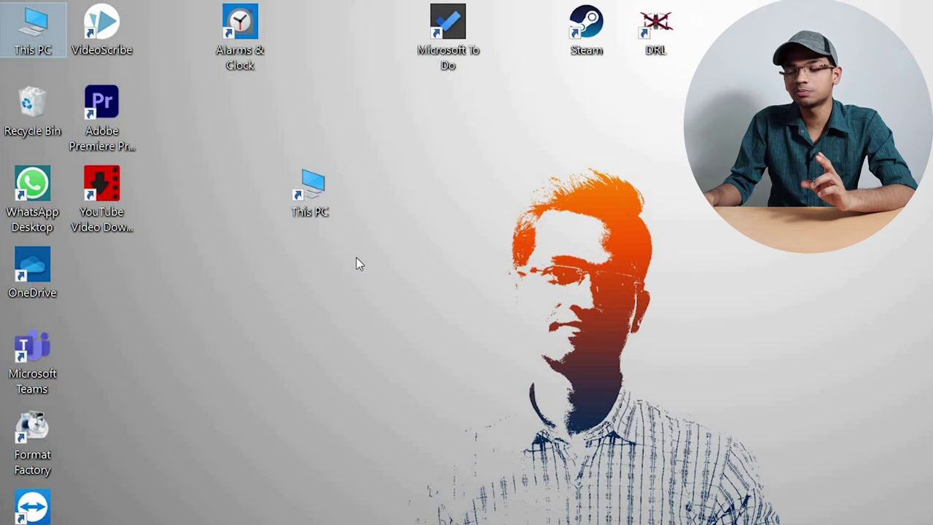
pyautogui.click(255, 230)
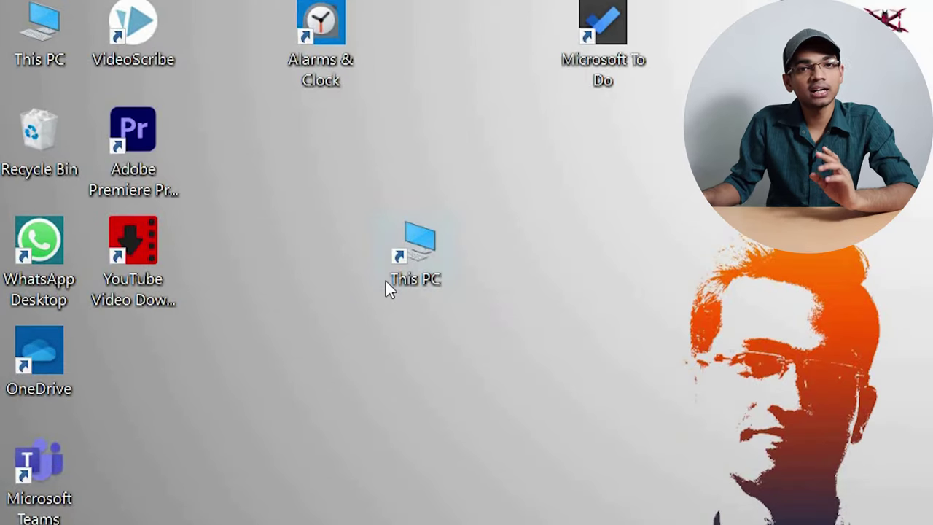
pyautogui.click(397, 255)
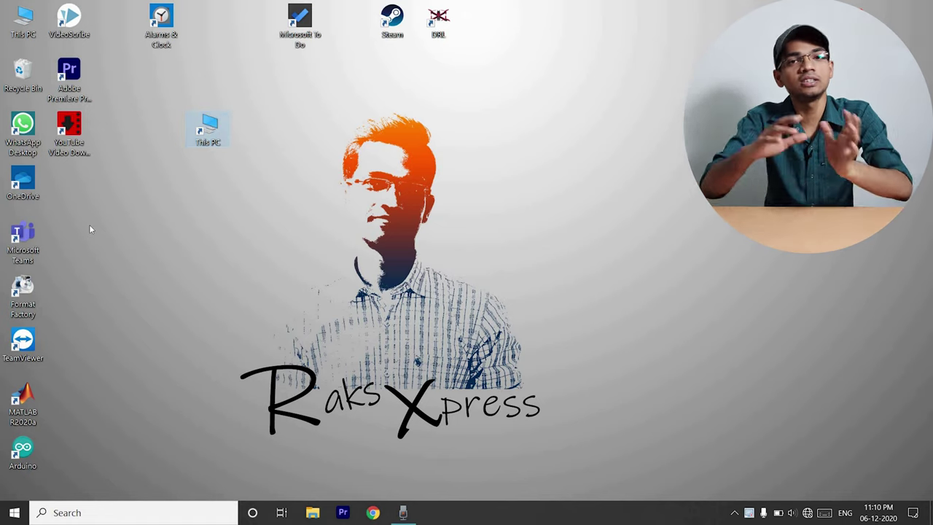
pyautogui.click(234, 128)
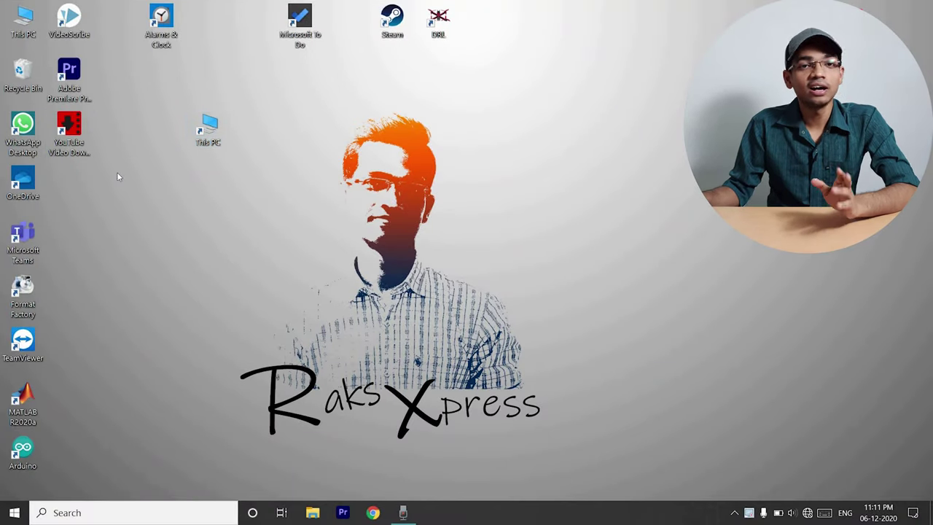
pyautogui.click(209, 134)
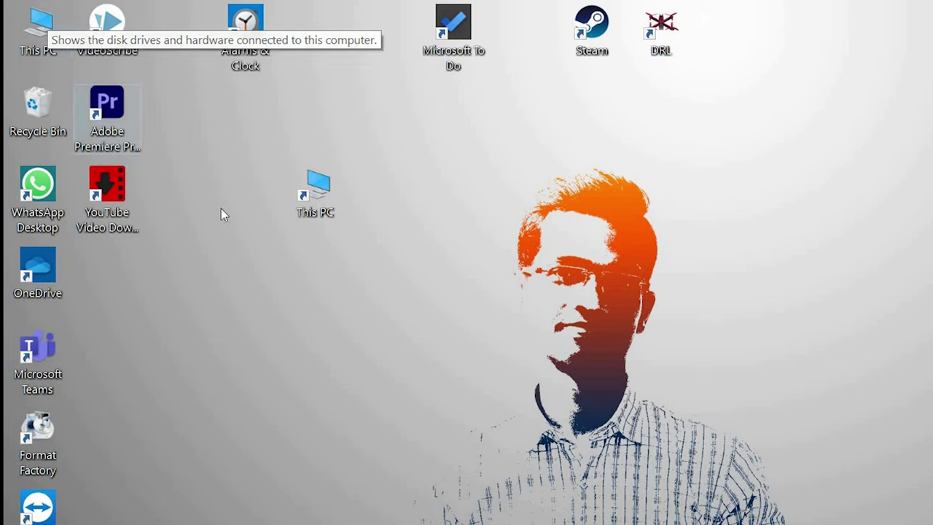
pyautogui.click(316, 191)
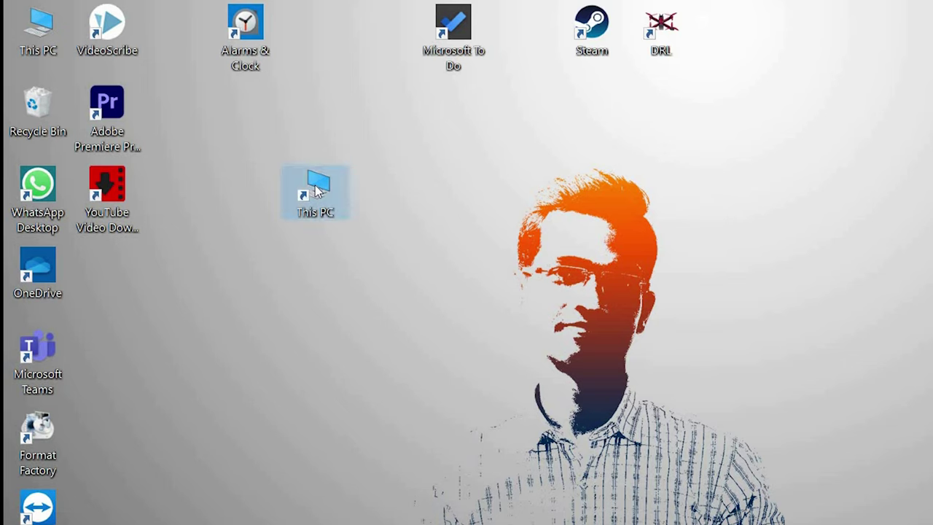
pyautogui.press('Delete')
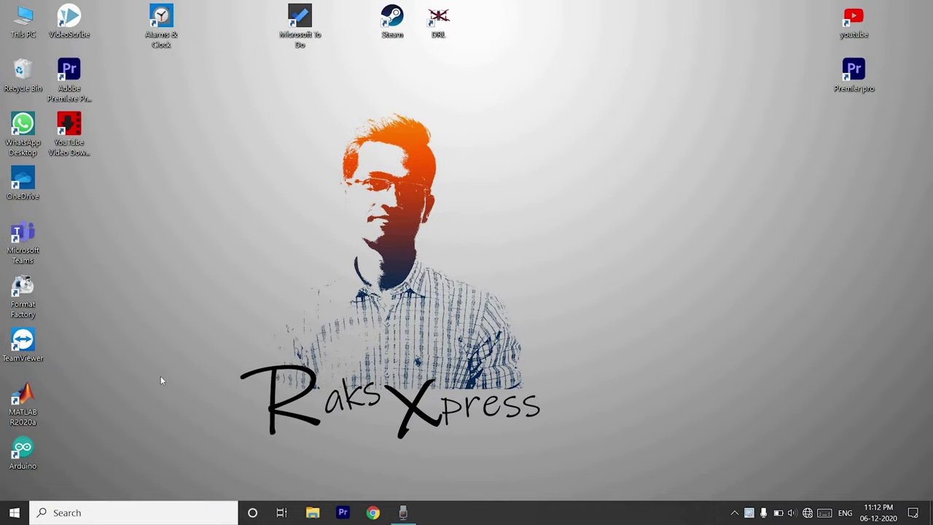
# Open the Desktop Icon Settings dialog from the Themes section of the desktop's personalization settings.
pyautogui.rightClick(189, 129)
pyautogui.moveTo(215, 133)
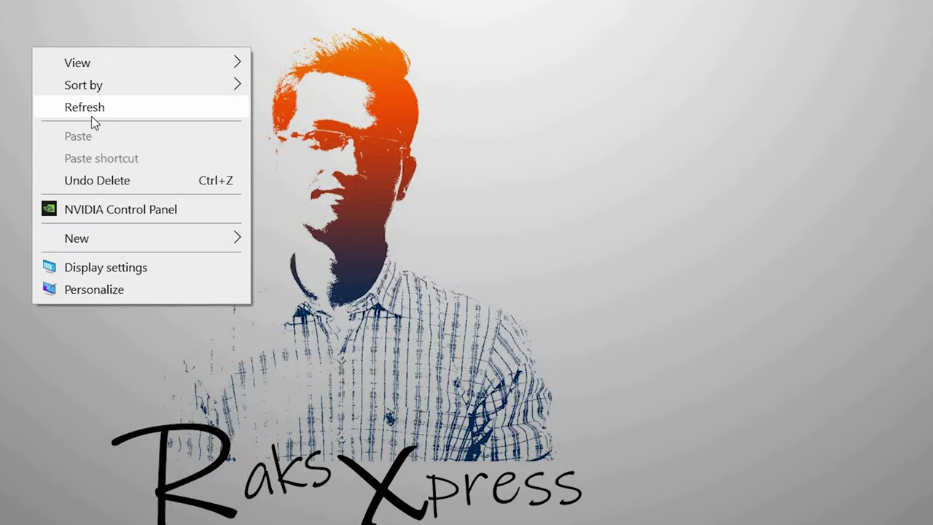
pyautogui.moveTo(105, 63)
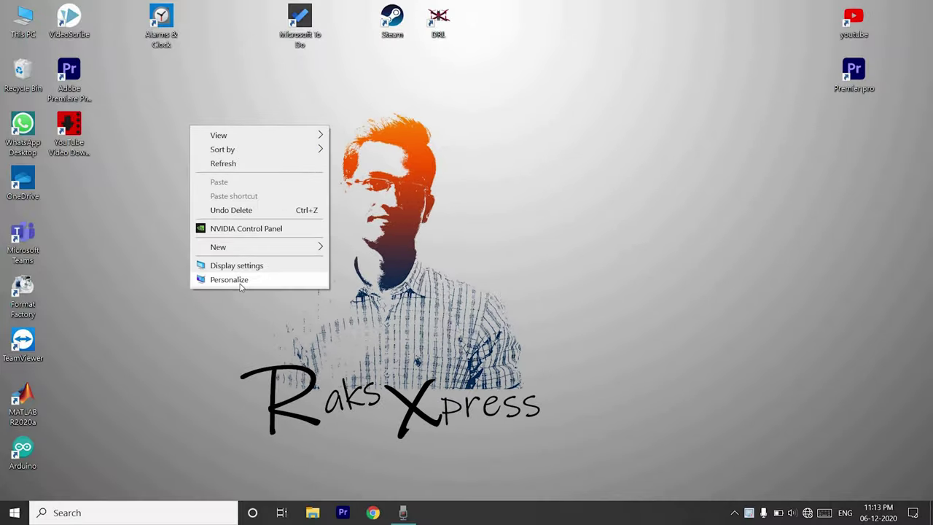
pyautogui.click(230, 280)
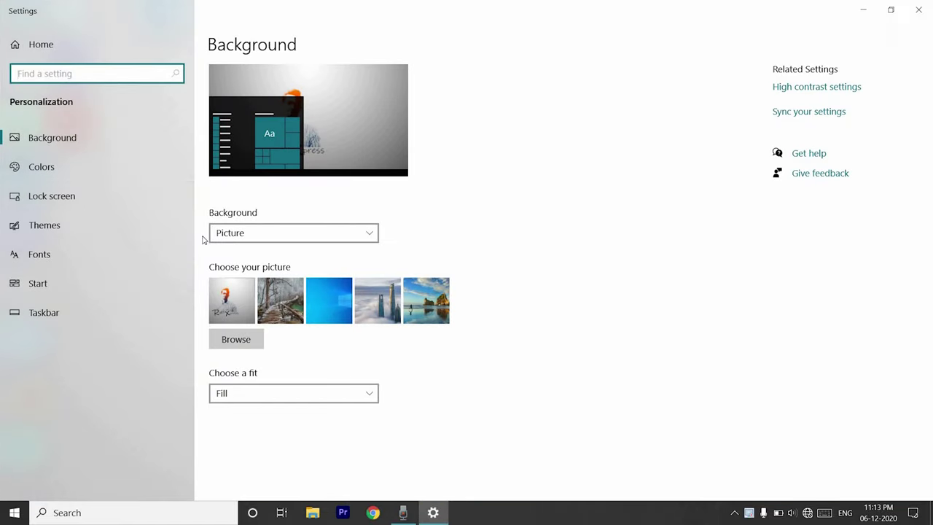
pyautogui.click(67, 228)
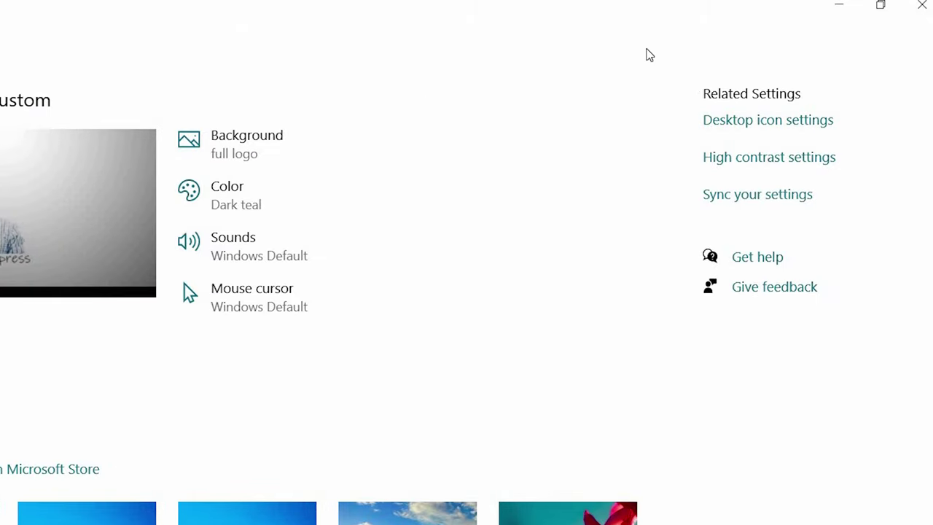
pyautogui.click(779, 130)
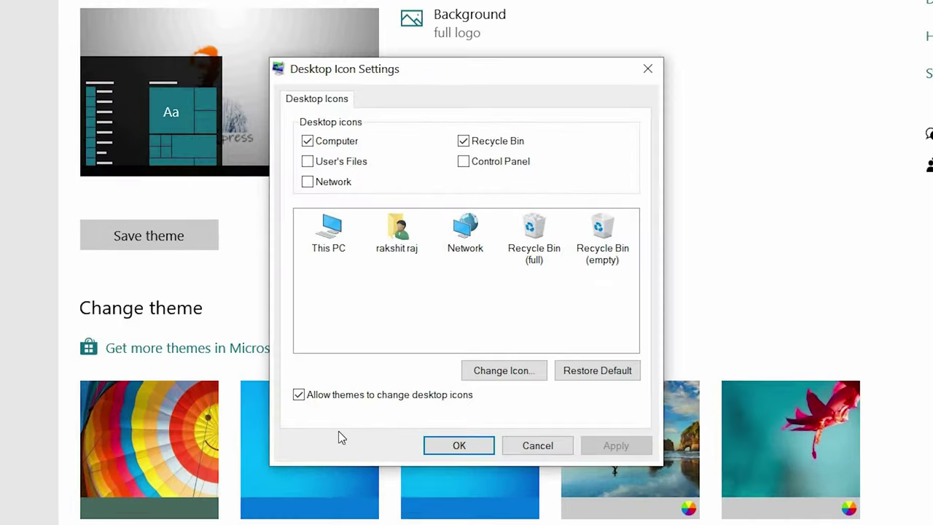
# Enable the Computer desktop icon, apply and accept the icon settings, and minimize the Settings window.
pyautogui.click(326, 146)
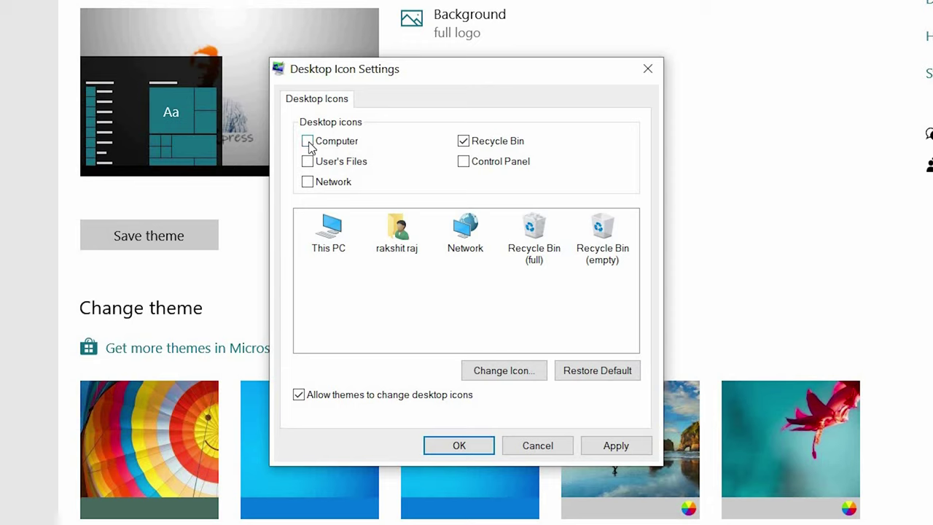
pyautogui.click(616, 446)
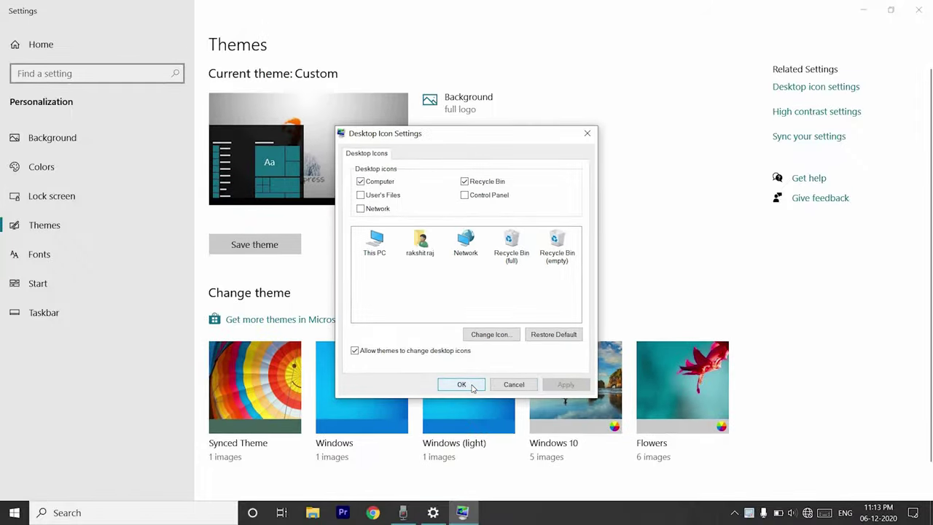
pyautogui.click(462, 384)
pyautogui.scroll(-1, 693, 138)
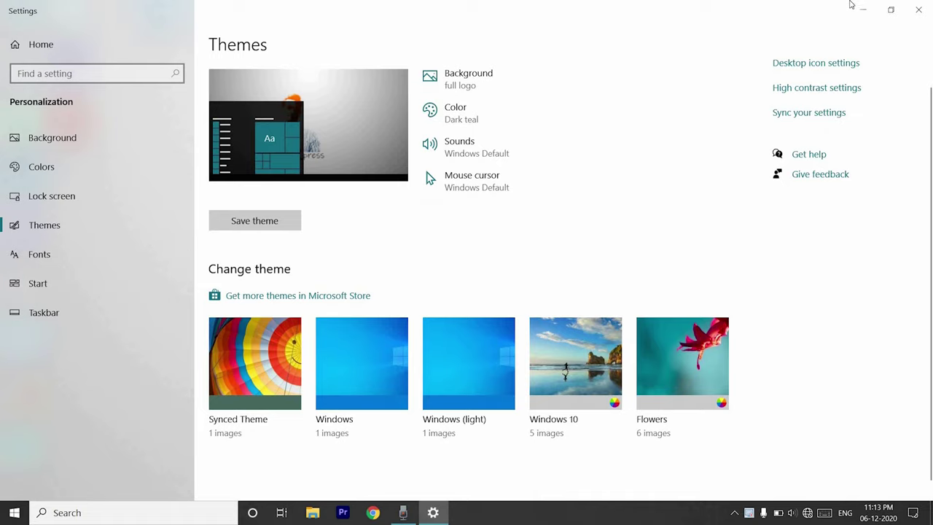
pyautogui.click(858, 7)
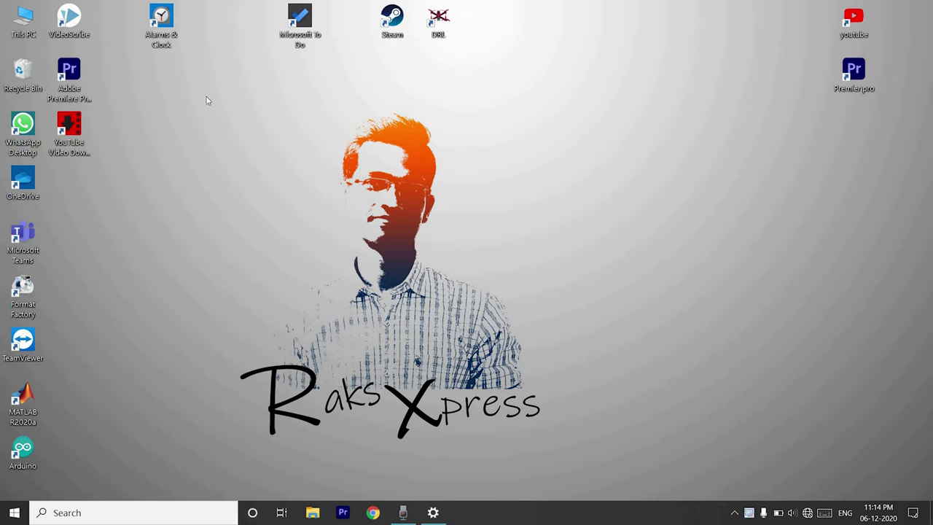
# Open This PC from the desktop and view its devices and drives.
pyautogui.doubleClick(22, 28)
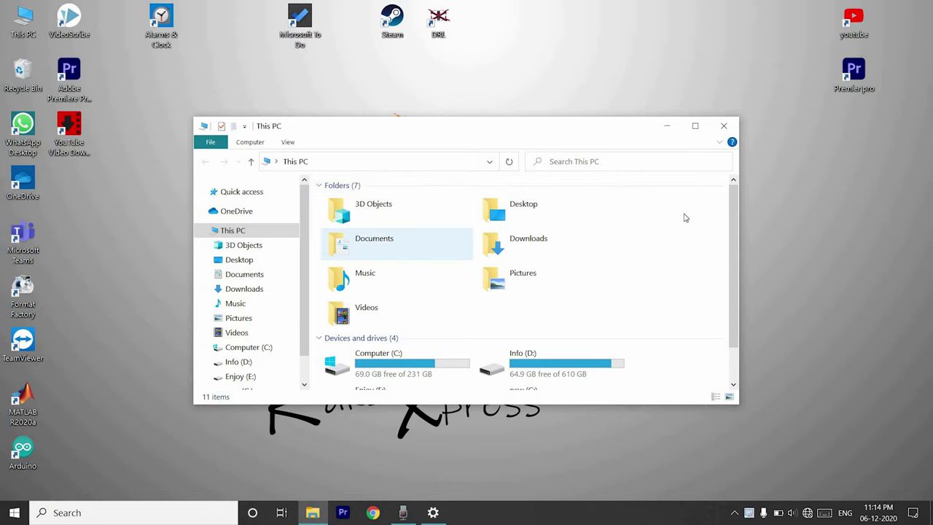
pyautogui.moveTo(731, 279); pyautogui.dragTo(734, 297)
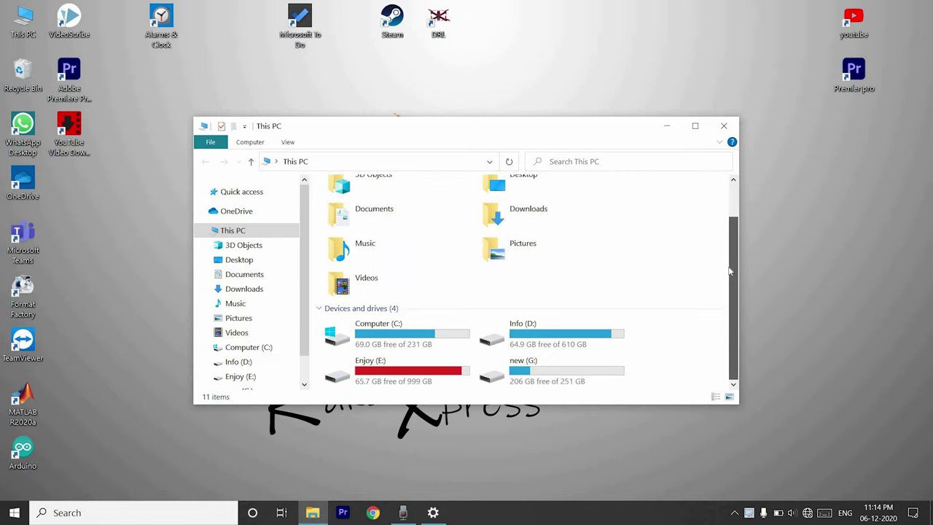